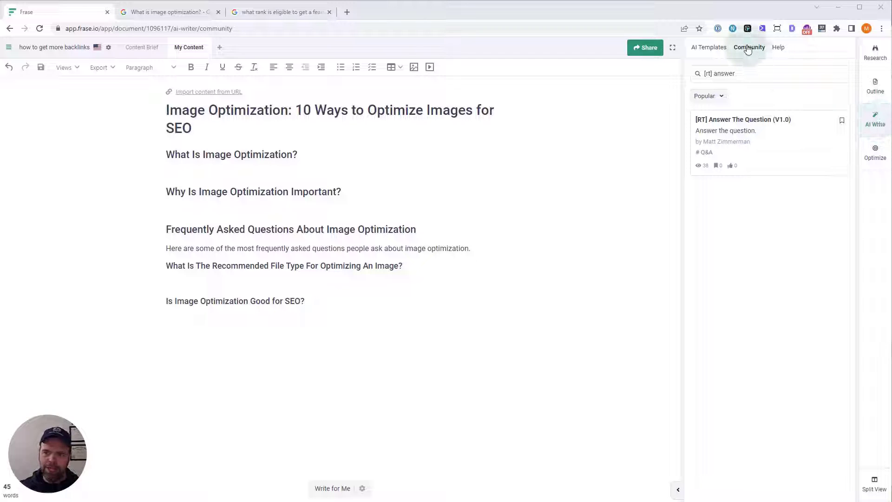
# Step: Search templates for 'answer' and open the [RT] Answer The Question (V1.0) template
pyautogui.doubleClick(738, 73)
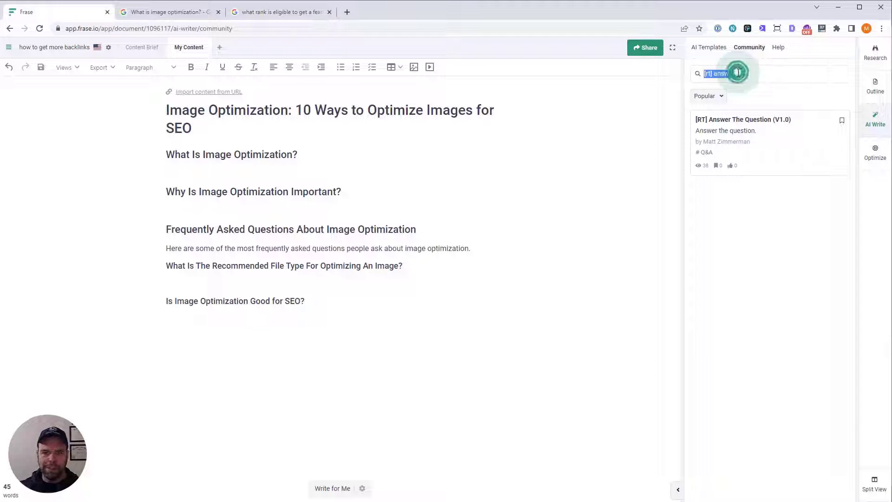
pyautogui.press('BackSpace')
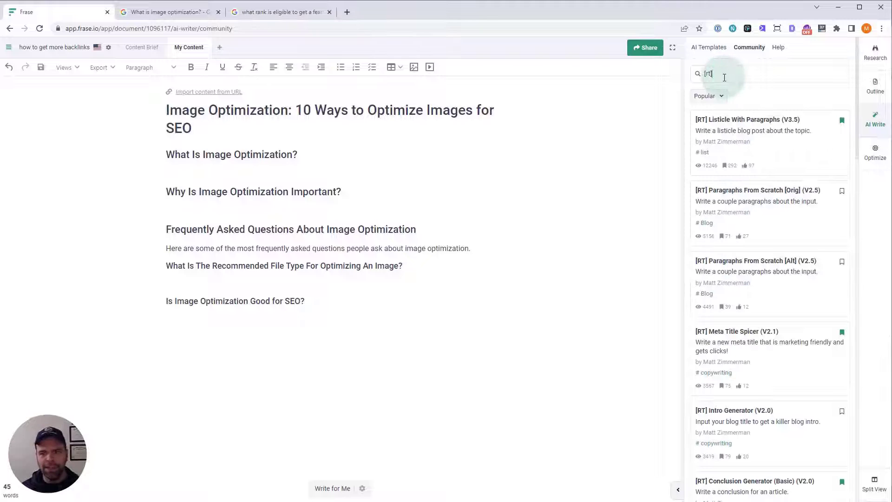
pyautogui.write('answer')
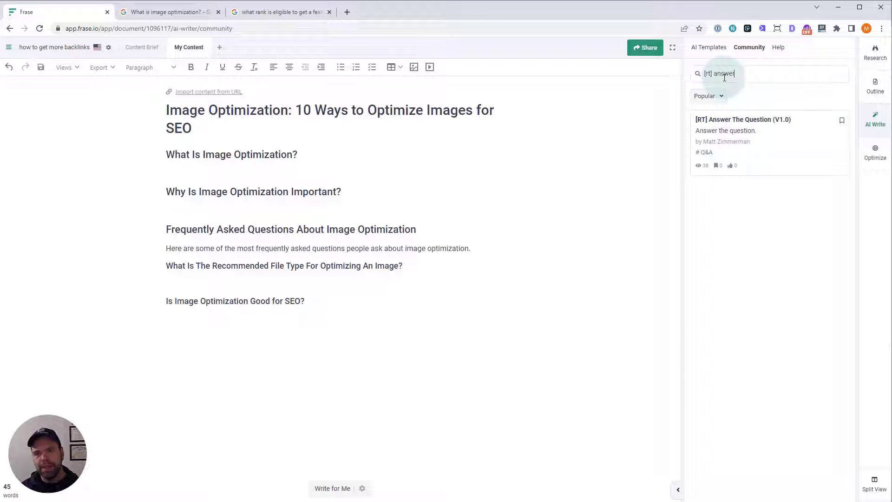
pyautogui.click(764, 133)
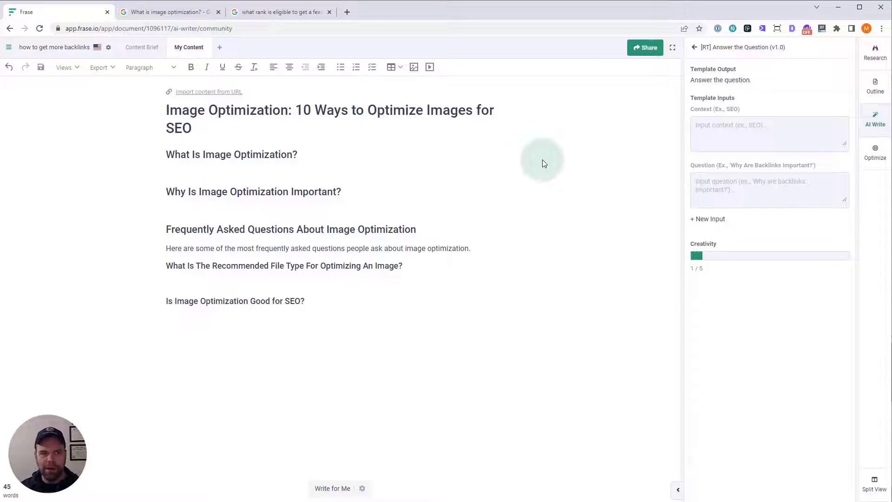
pyautogui.click(158, 11)
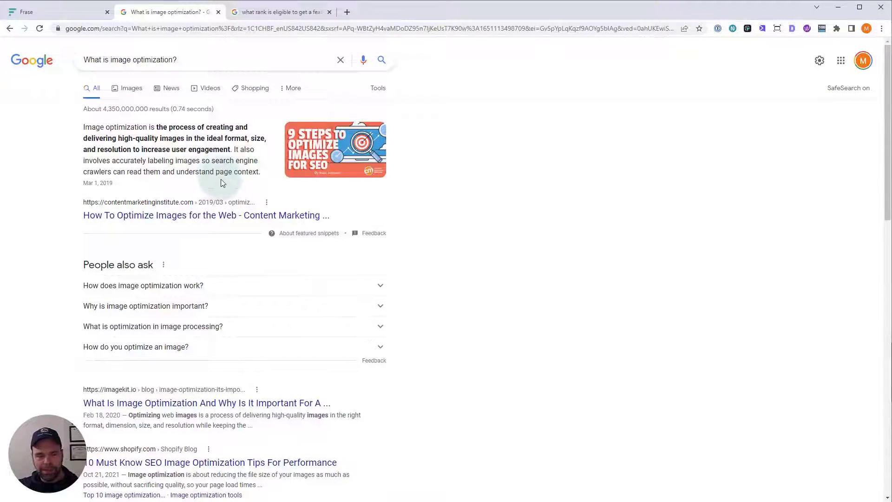
pyautogui.scroll(-2, 221, 190)
pyautogui.scroll(2, 229, 249)
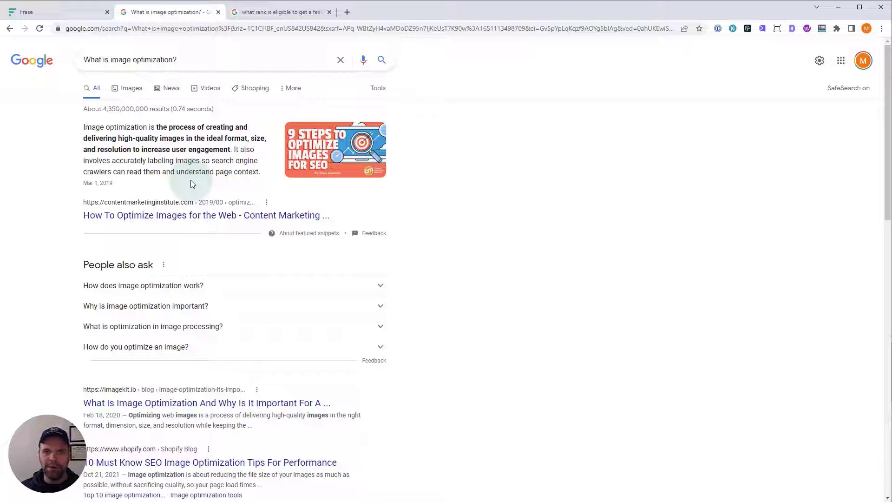
pyautogui.click(73, 13)
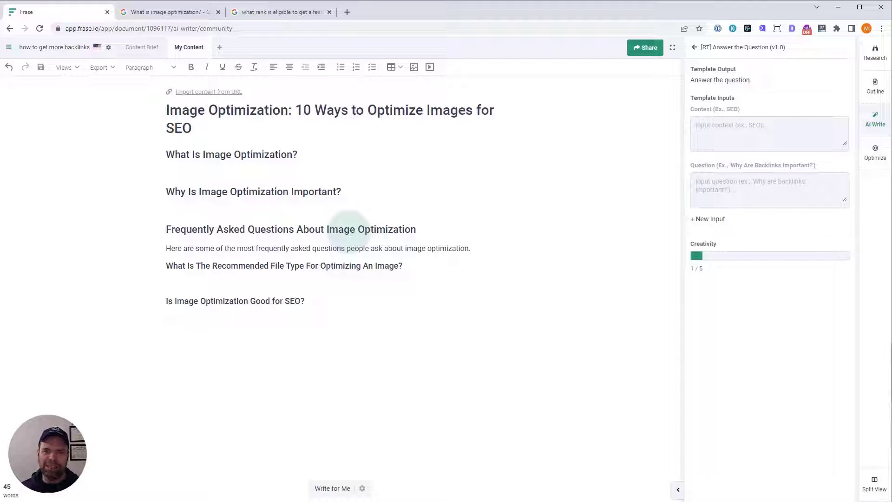
# Step: Run the template with question 'What Is Image Optimization?' and context 'seo'
pyautogui.tripleClick(255, 155)
pyautogui.hotkey('ctrl', 'c')
pyautogui.click(742, 185)
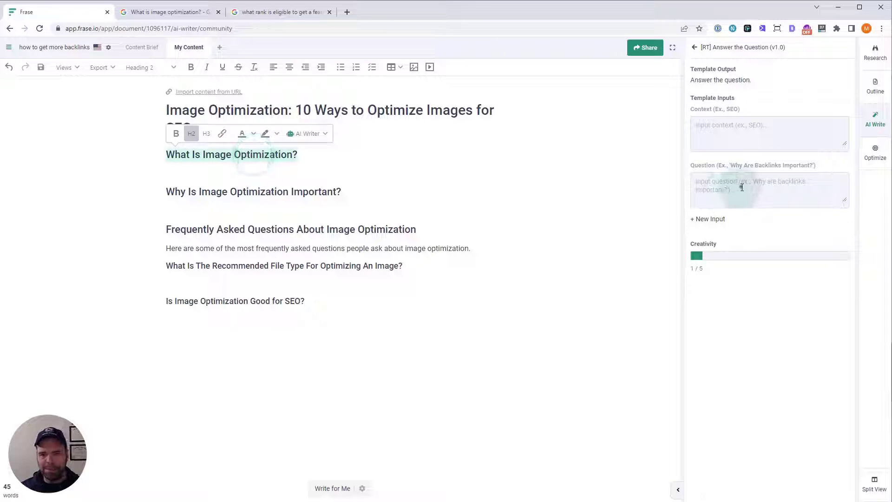
pyautogui.hotkey('ctrl', 'v')
pyautogui.click(778, 130)
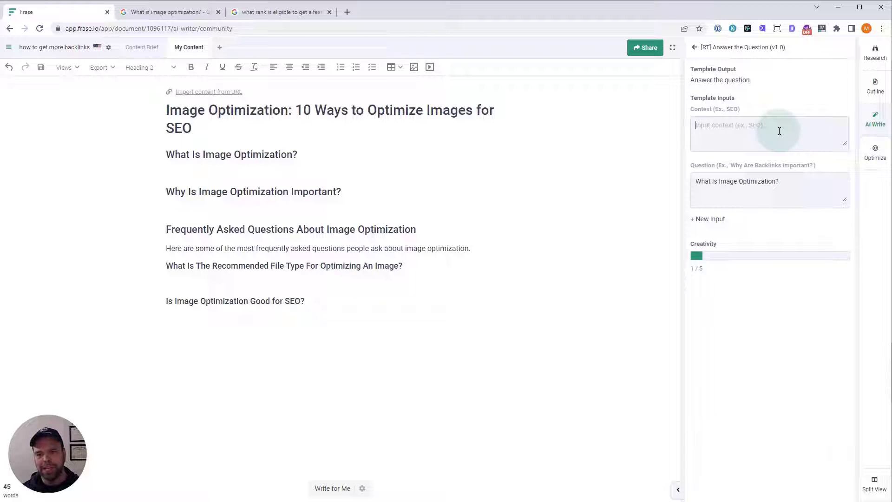
pyautogui.write('seo')
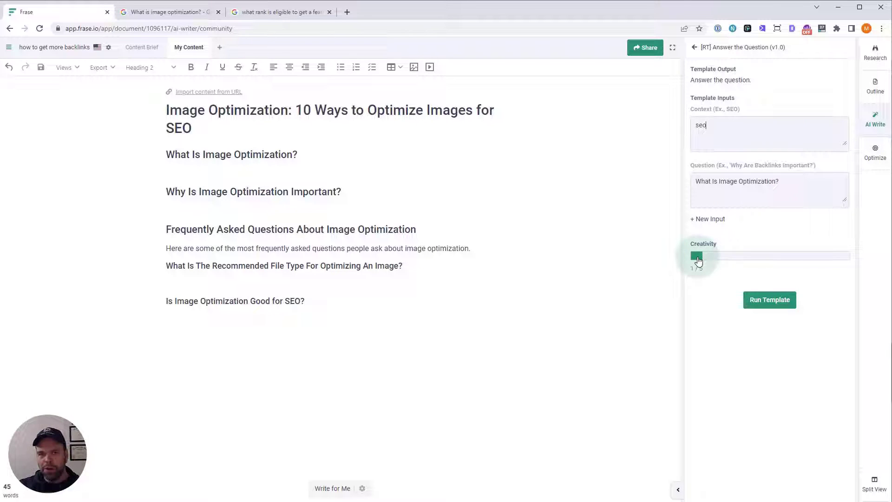
pyautogui.click(773, 300)
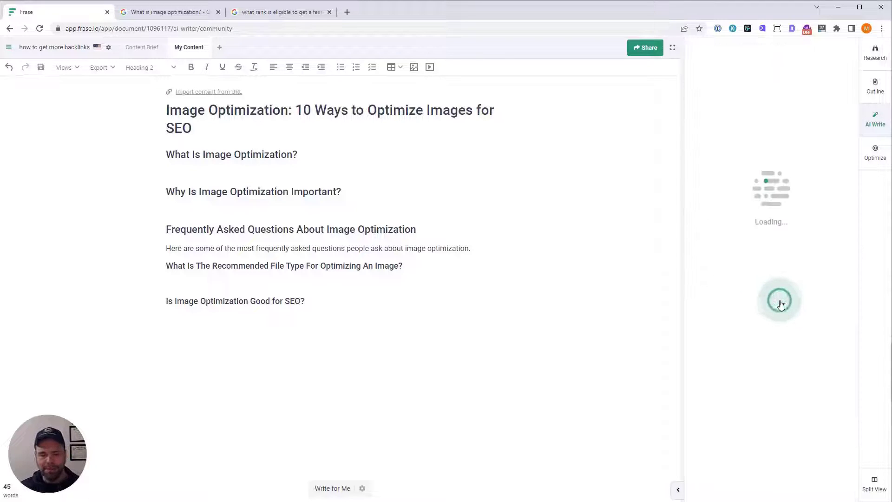
# Step: Insert the generated answer under 'What Is Image Optimization?' and copy the next heading
pyautogui.click(303, 172)
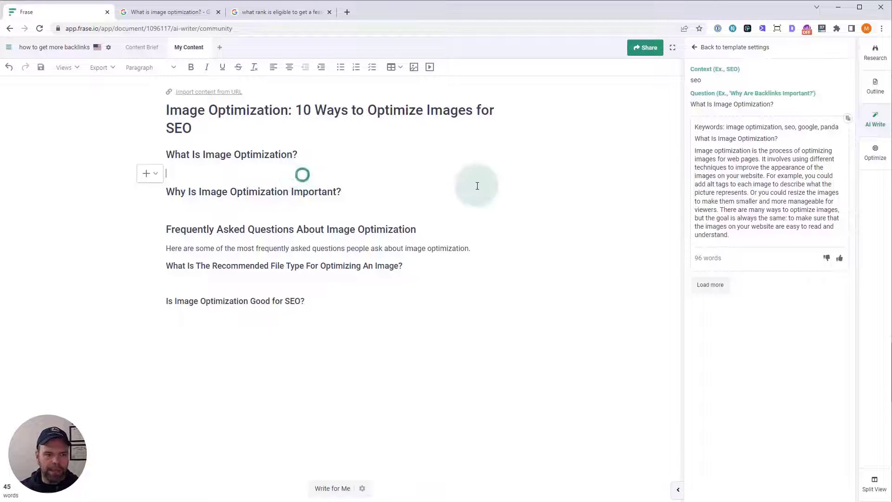
pyautogui.click(762, 184)
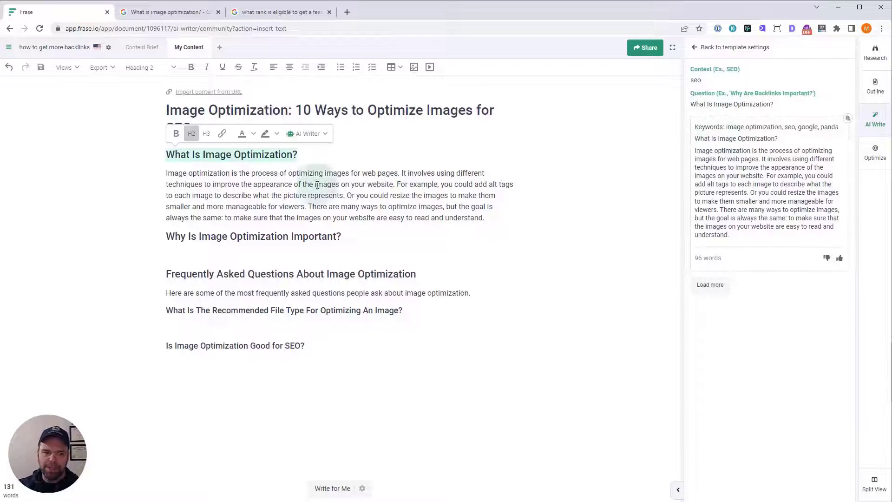
pyautogui.doubleClick(249, 237)
pyautogui.tripleClick(249, 237)
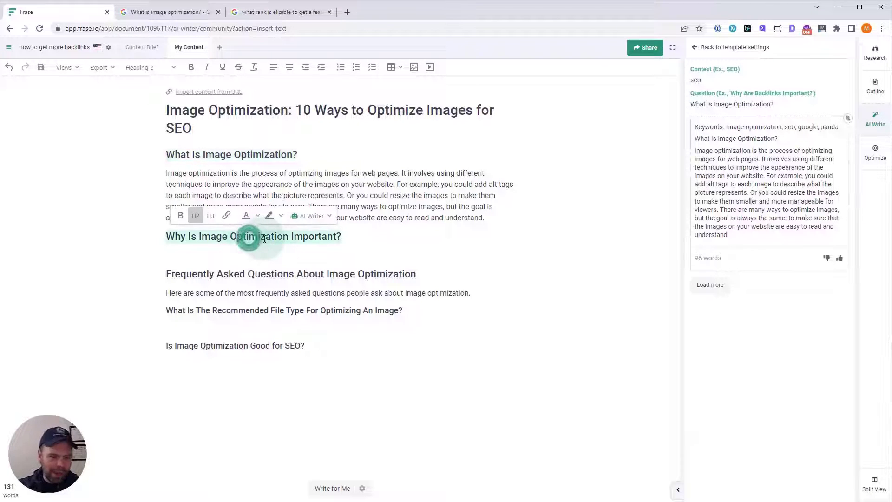
# Step: Replace the question with 'Why Is Image Optimization Important?' and generate its answer
pyautogui.click(696, 48)
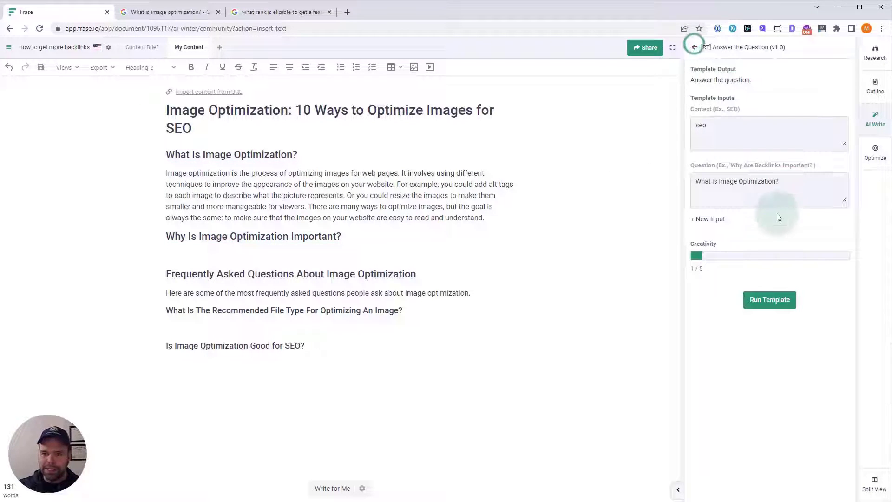
pyautogui.tripleClick(776, 189)
pyautogui.hotkey('ctrl', 'v')
pyautogui.click(778, 302)
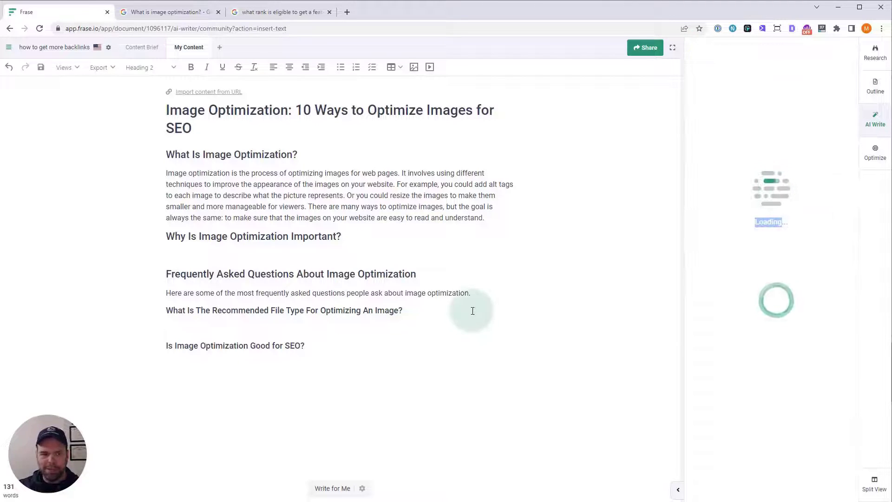
pyautogui.click(361, 233)
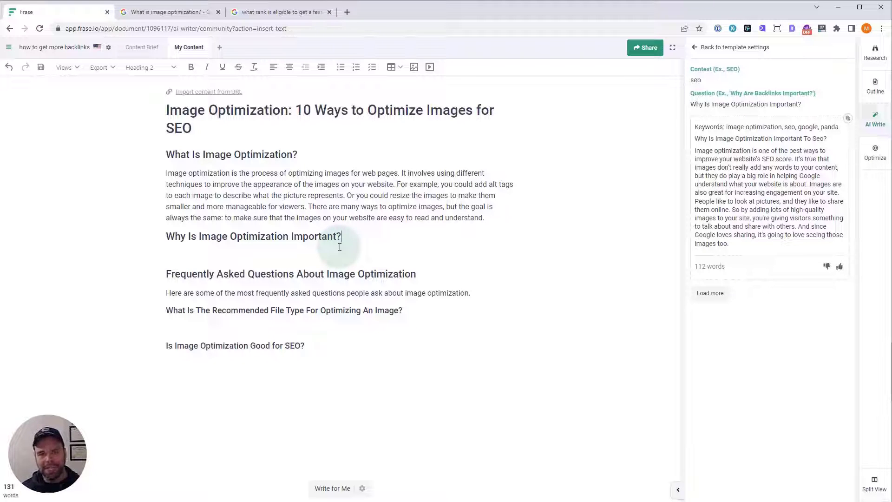
# Step: Insert the 112-word answer under 'Why Is Image Optimization Important?', bringing the article to 230 words
pyautogui.click(171, 12)
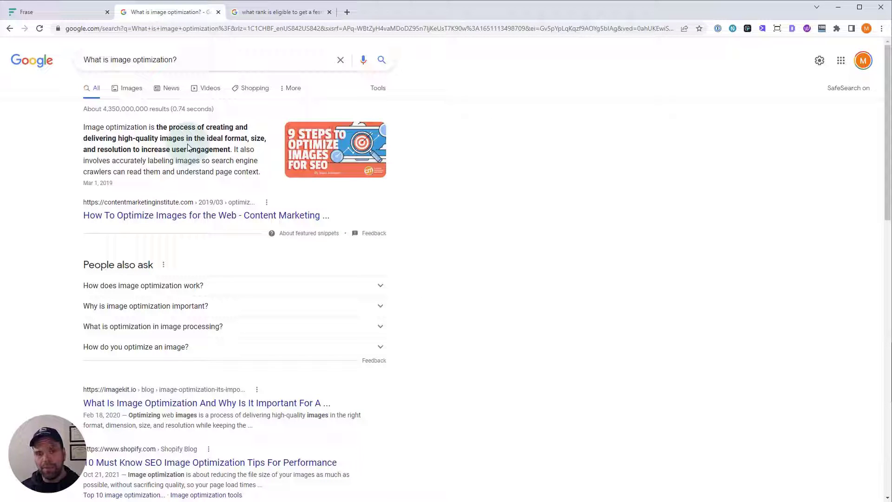
pyautogui.click(76, 15)
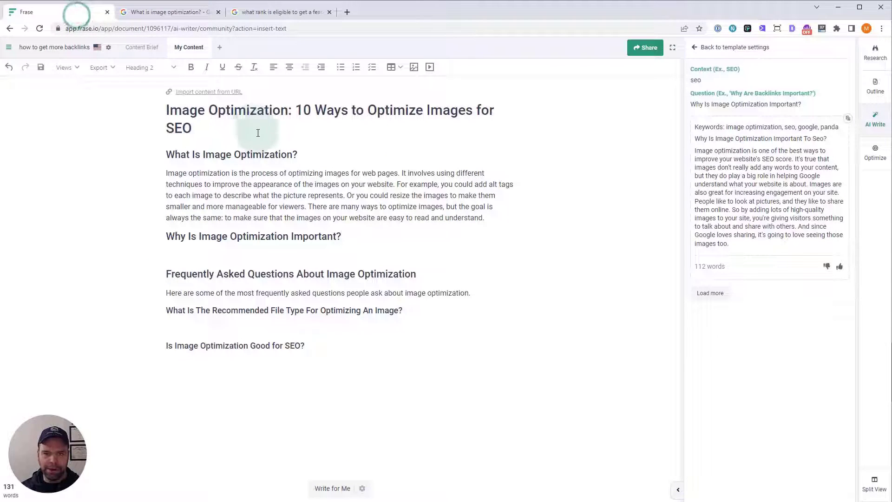
pyautogui.click(191, 254)
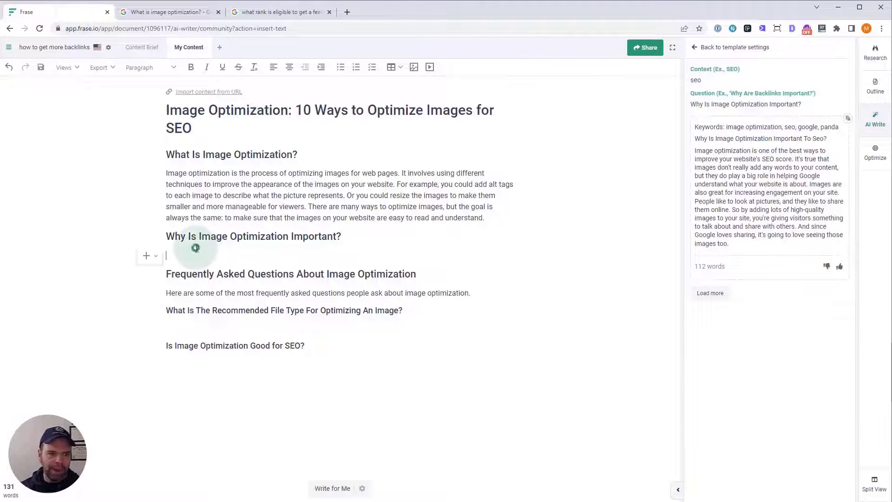
pyautogui.click(774, 174)
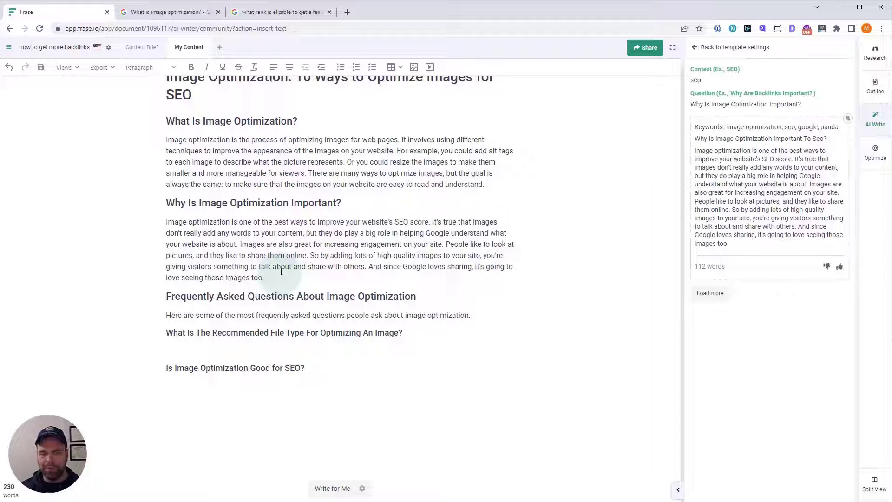
pyautogui.scroll(1, 281, 272)
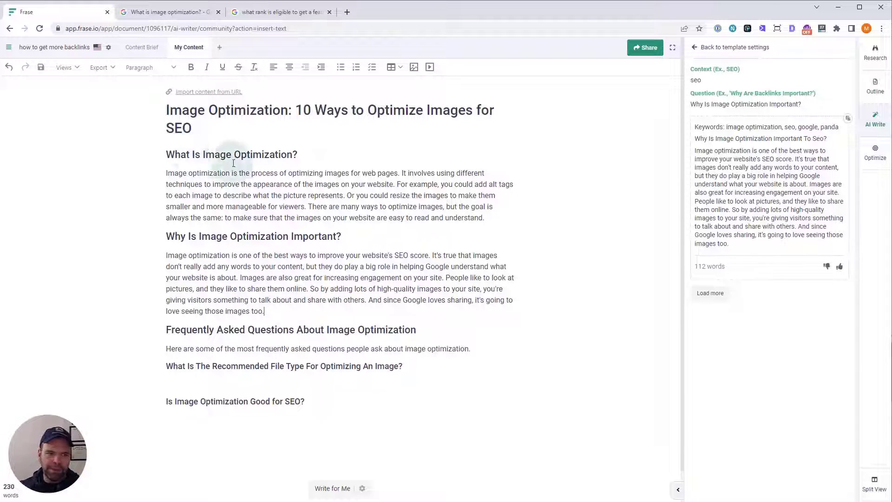
pyautogui.click(203, 154)
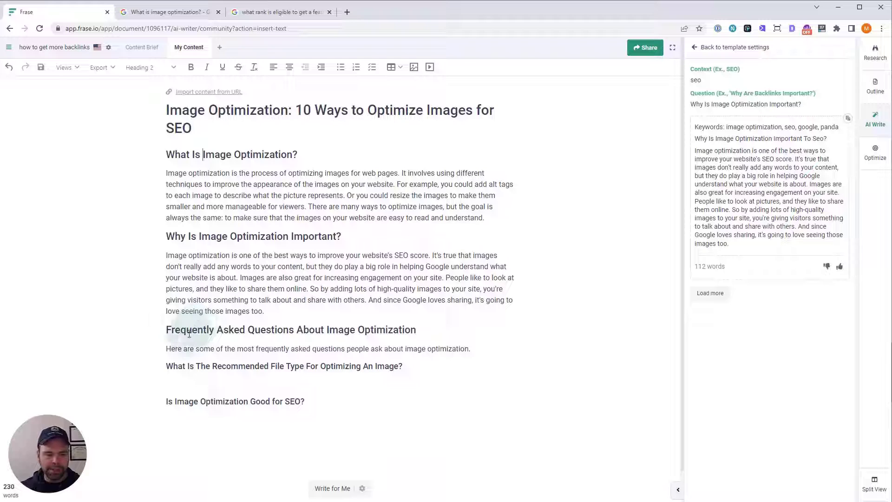
# Step: Generate and insert the JPG-focused answer under 'What Is The Recommended File Type For Optimizing An Image?'
pyautogui.moveTo(167, 330); pyautogui.dragTo(423, 330)
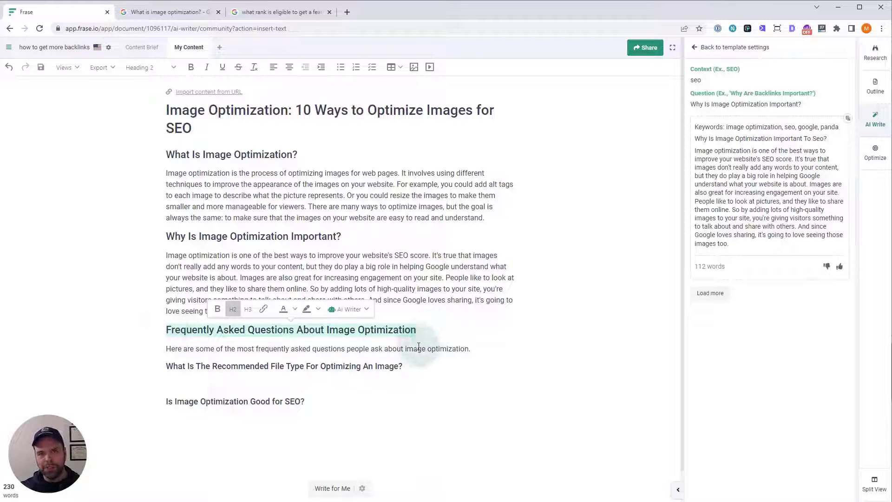
pyautogui.scroll(-1, 422, 344)
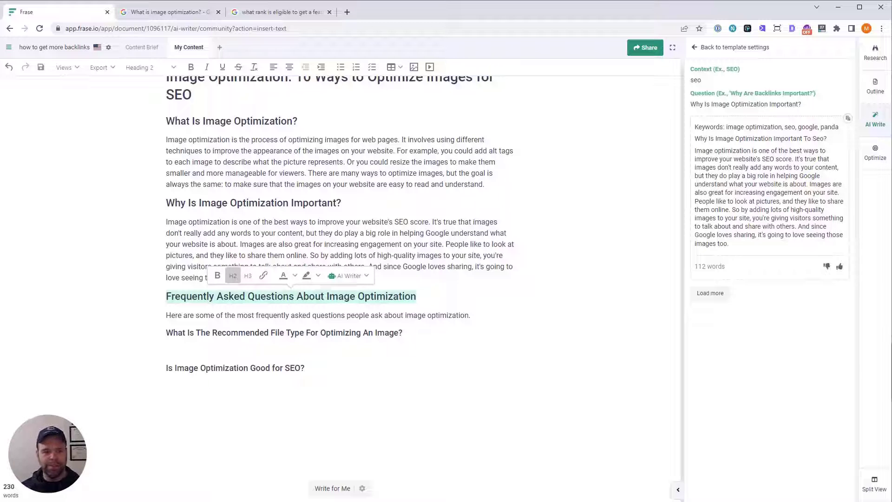
pyautogui.tripleClick(390, 333)
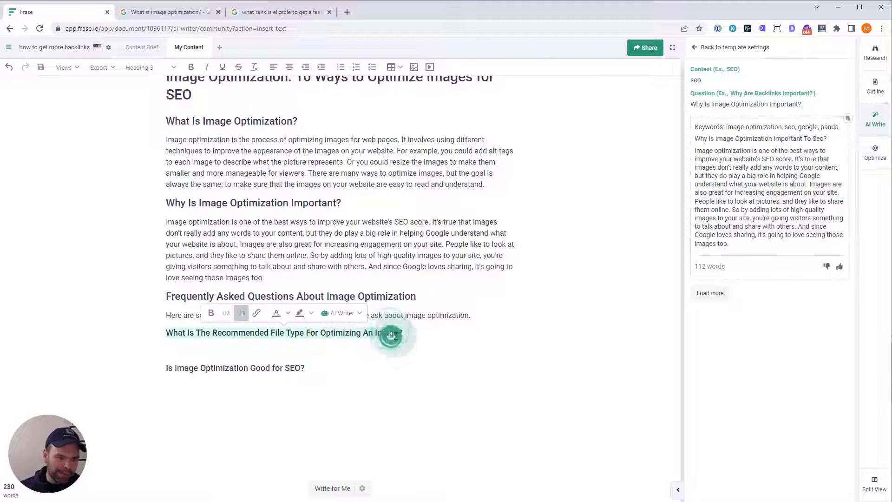
pyautogui.click(697, 47)
pyautogui.click(782, 182)
pyautogui.tripleClick(820, 183)
pyautogui.hotkey('ctrl', 'v')
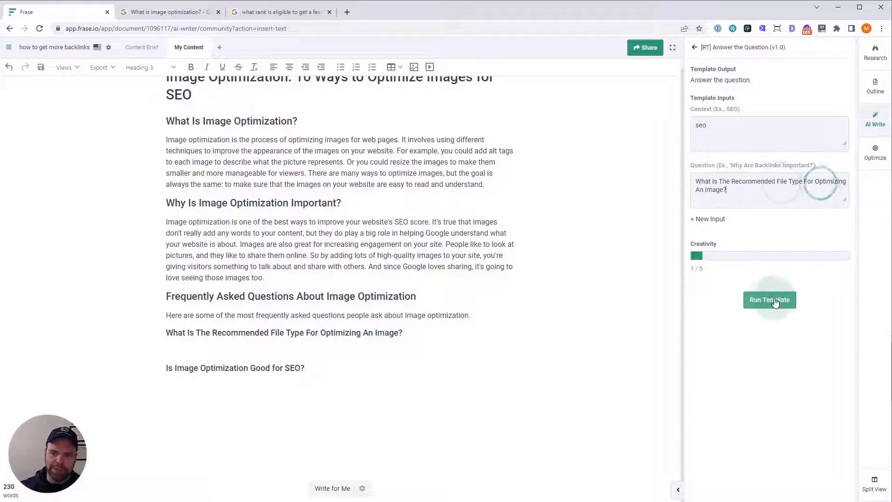
pyautogui.click(772, 300)
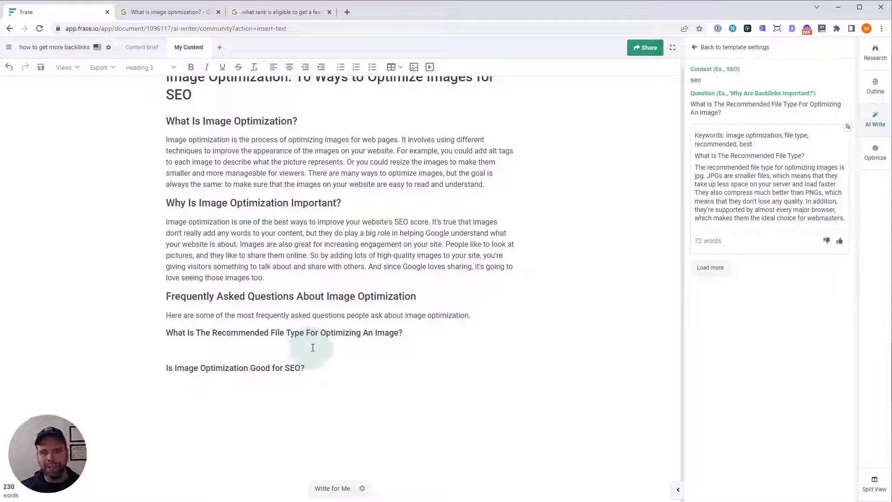
pyautogui.click(747, 204)
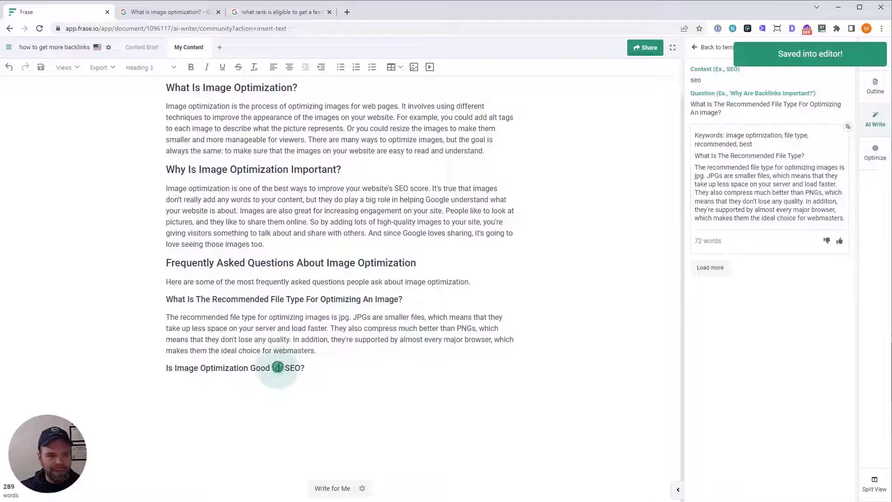
# Step: Generate an answer for 'Is Image Optimization Good for SEO?' and insert it below that heading
pyautogui.tripleClick(278, 369)
pyautogui.click(694, 47)
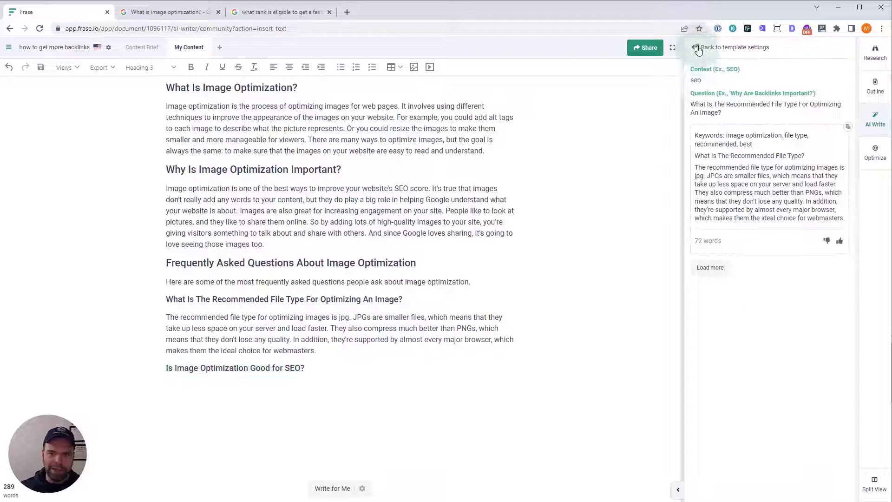
pyautogui.tripleClick(771, 183)
pyautogui.click(771, 299)
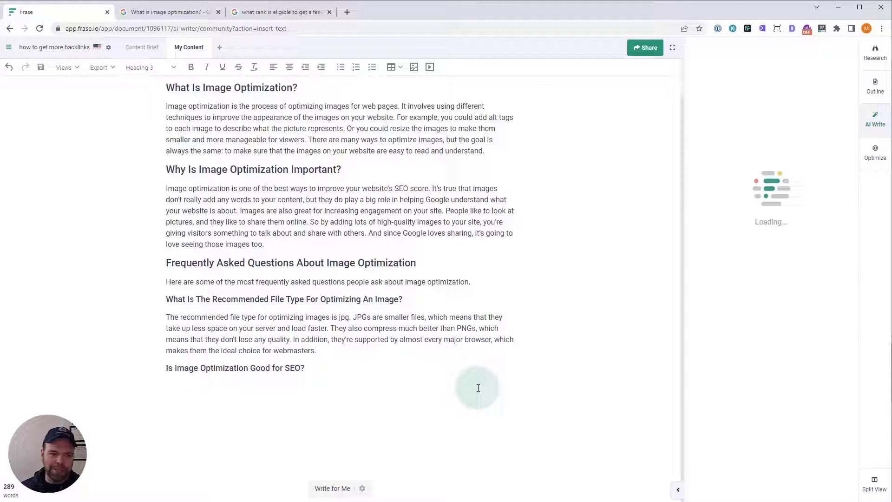
pyautogui.click(274, 385)
pyautogui.click(792, 219)
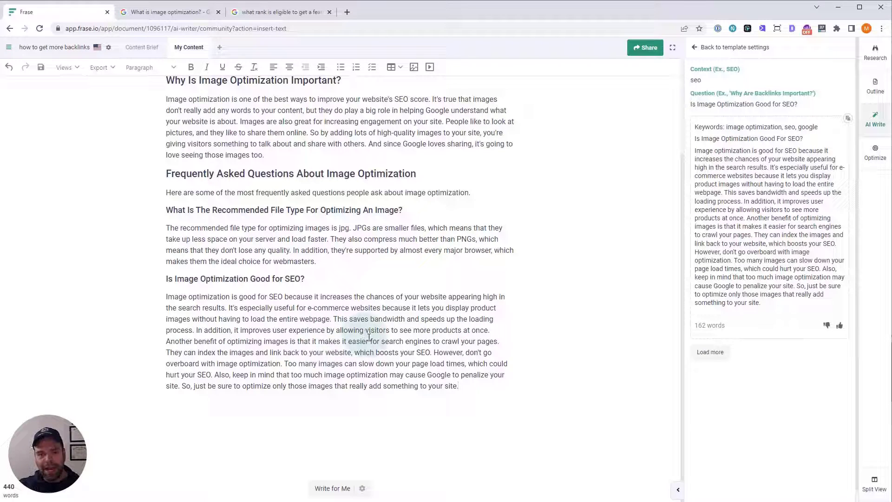
# Step: Split the SEO answer into two paragraphs before 'This saves bandwidth' and load more answers
pyautogui.click(335, 319)
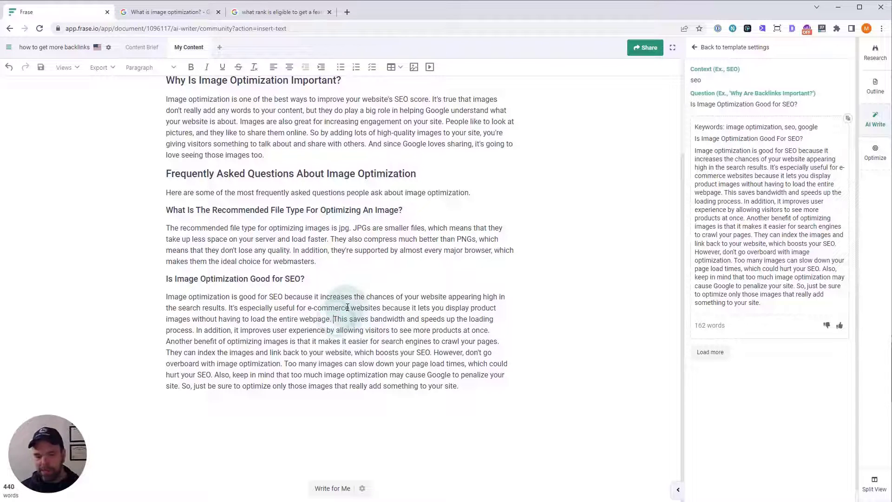
pyautogui.press('Return')
pyautogui.click(709, 352)
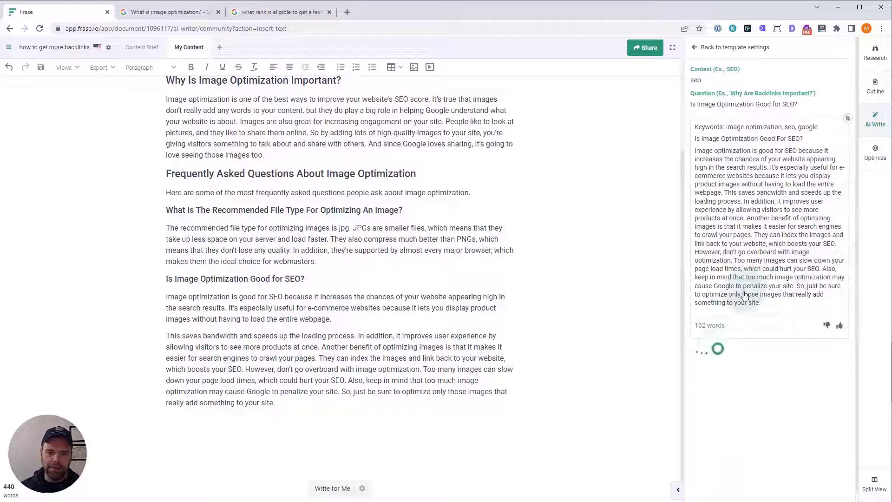